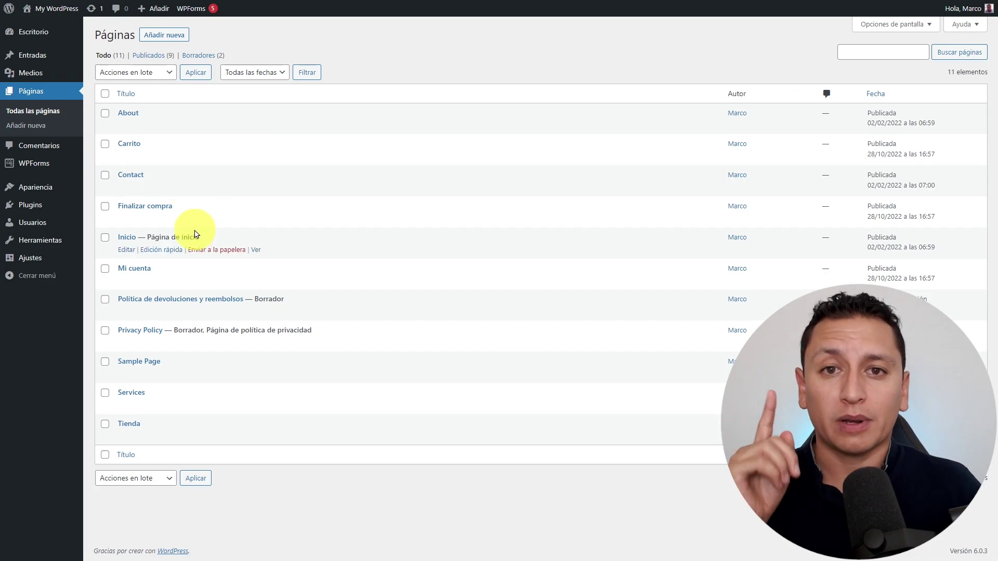
- Search the directory of new plugins for "duplicate"
{"action": "left_click", "coordinate": [53, 210]}
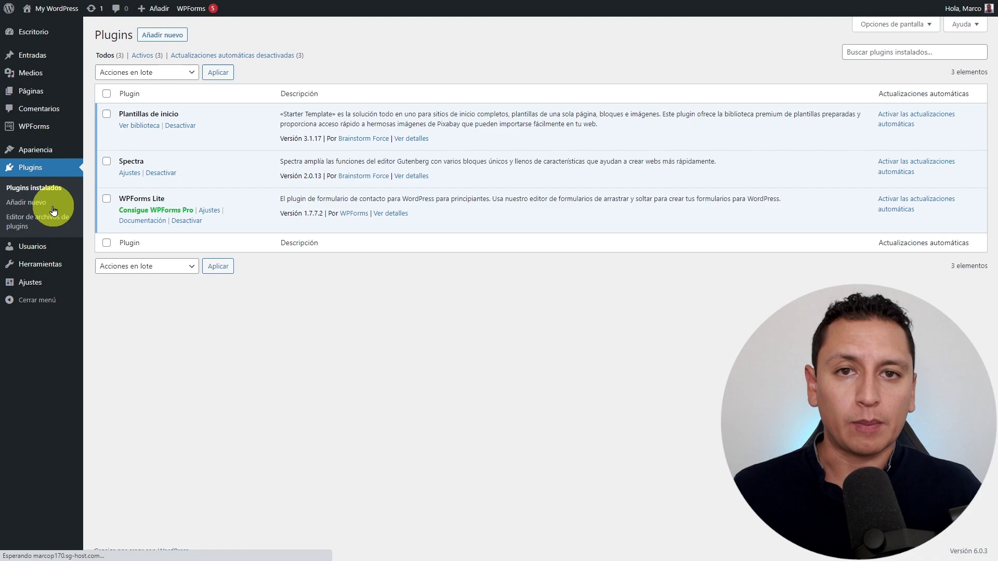
{"action": "left_click", "coordinate": [157, 36]}
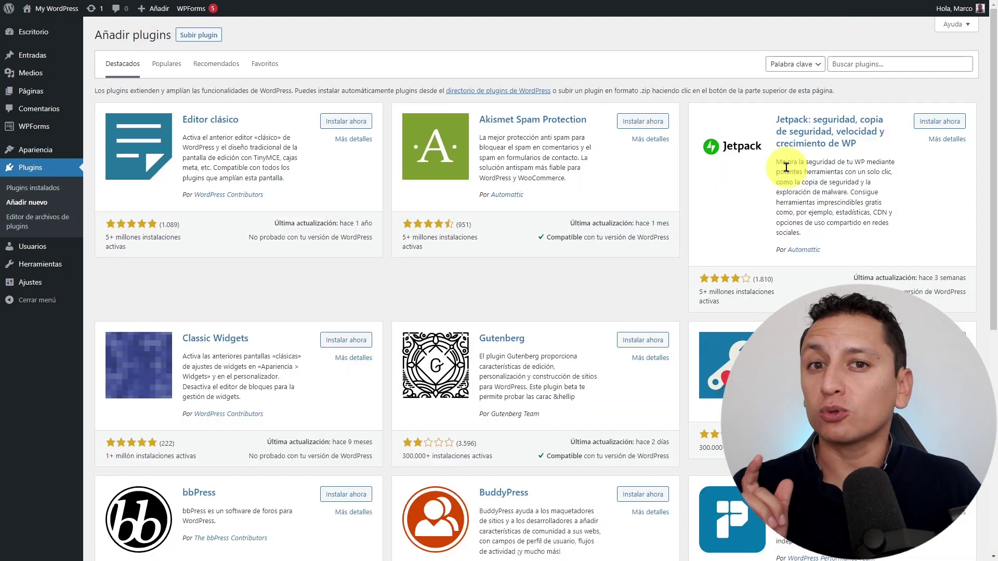
{"action": "left_click", "coordinate": [883, 64]}
{"action": "type", "text": "duplicate"}
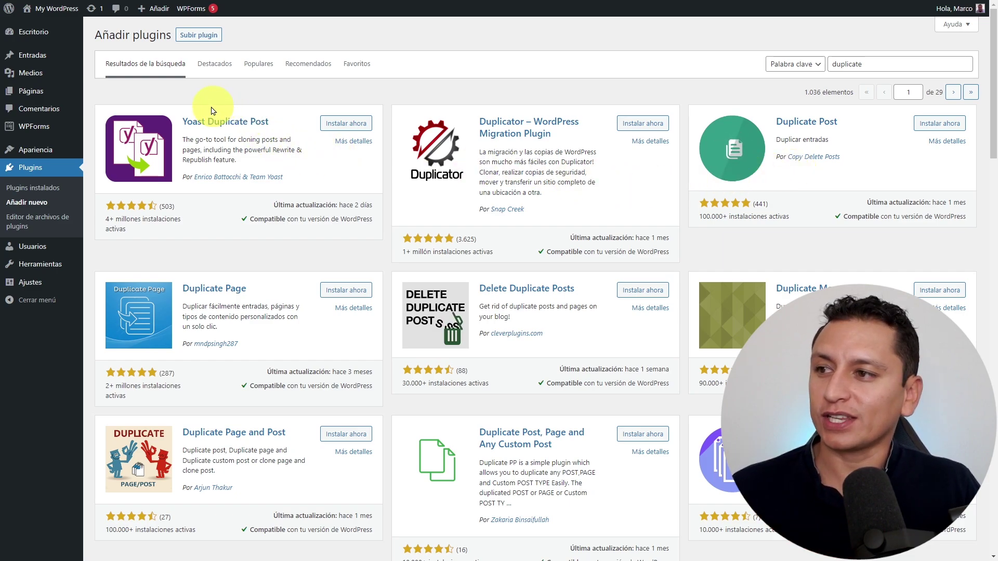
- Install and activate the Yoast Duplicate Post plugin, and dismiss its newsletter notice
{"action": "left_click", "coordinate": [334, 123]}
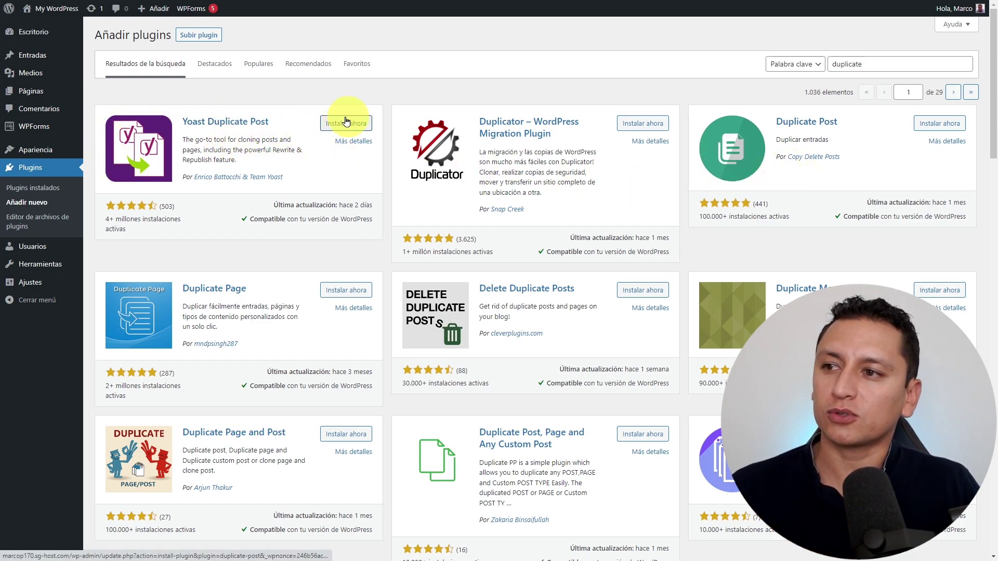
{"action": "left_click", "coordinate": [360, 130]}
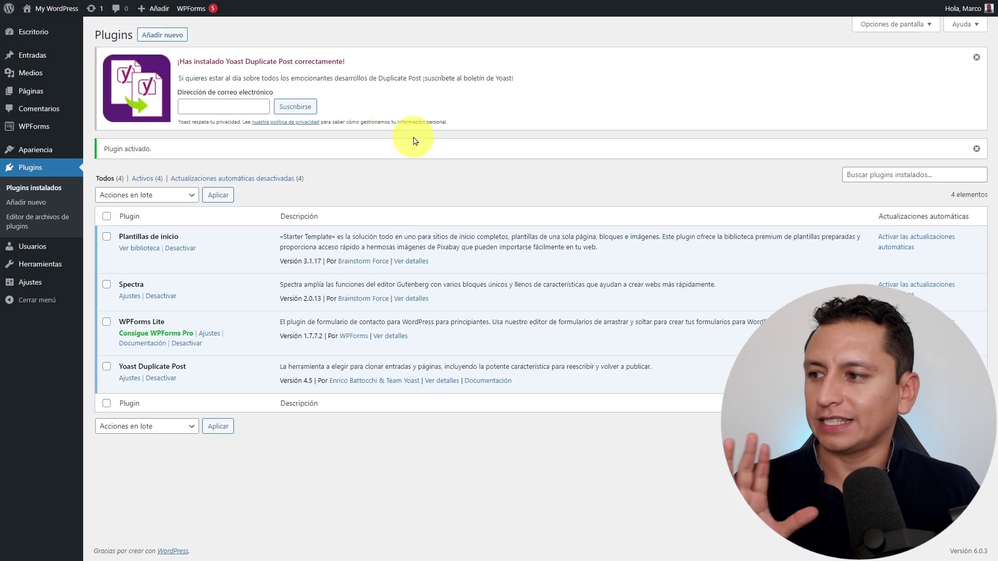
{"action": "left_click", "coordinate": [975, 58]}
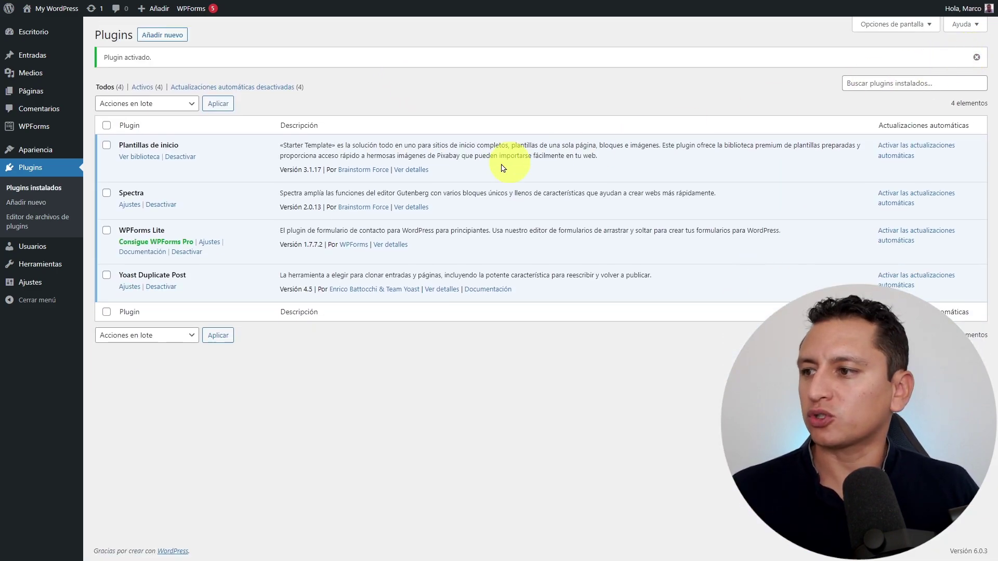
- Open the Duplicate Post settings and review the elements to copy and the title prefix and suffix options
{"action": "mouse_move", "coordinate": [45, 284]}
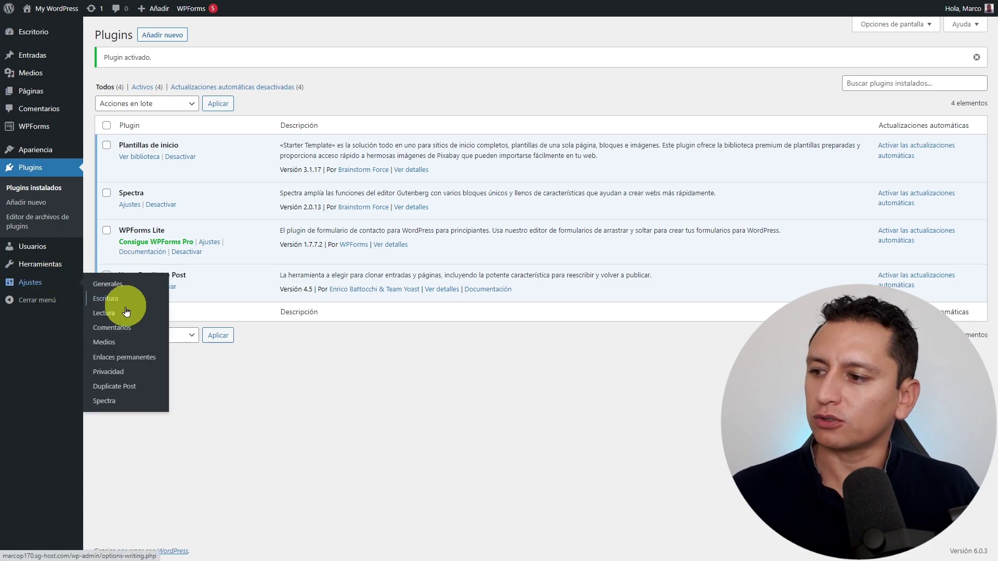
{"action": "left_click", "coordinate": [130, 390]}
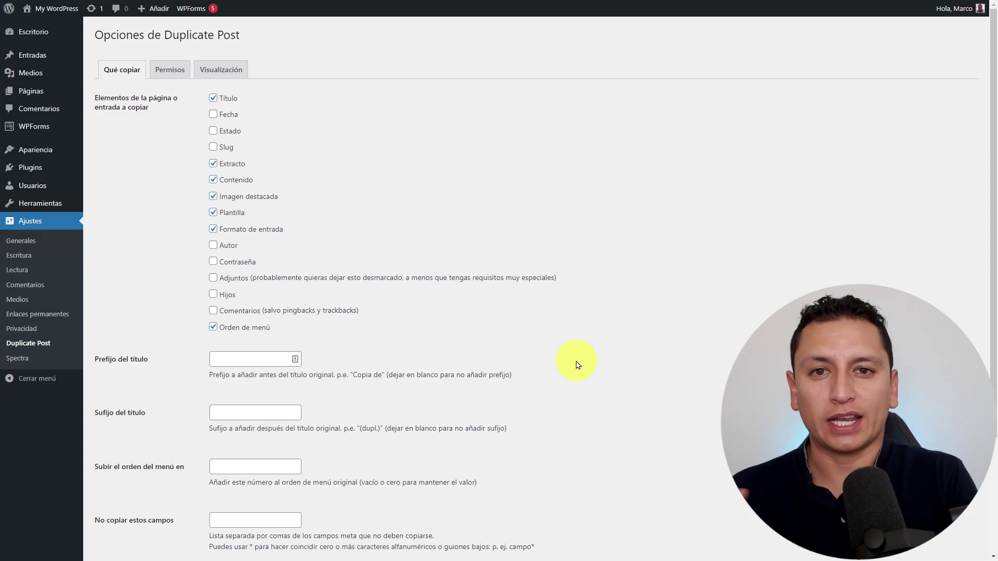
{"action": "scroll", "coordinate": [577, 362], "scroll_direction": "down", "scroll_amount": 3}
{"action": "scroll", "coordinate": [572, 362], "scroll_direction": "up", "scroll_amount": 3}
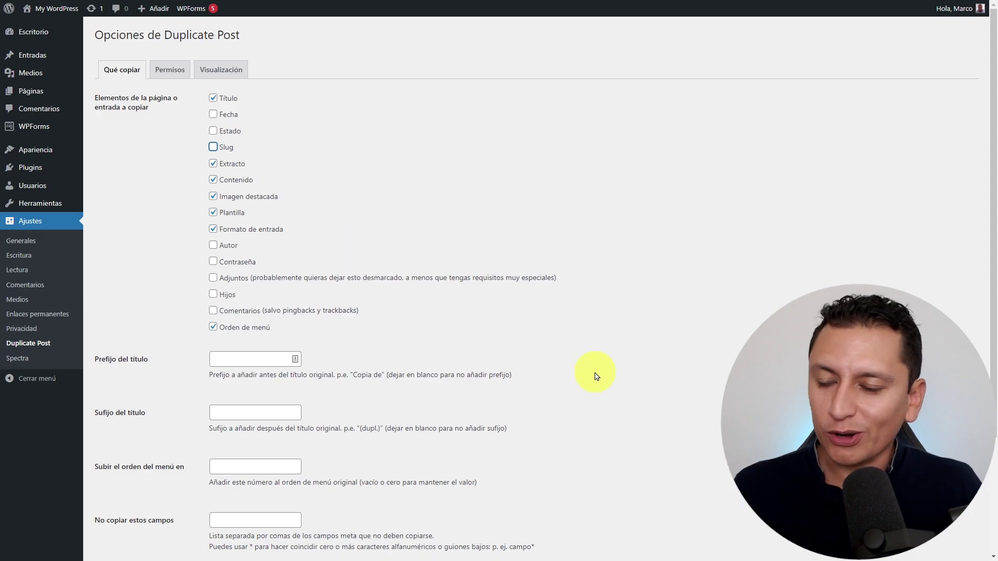
{"action": "scroll", "coordinate": [601, 366], "scroll_direction": "down", "scroll_amount": 3}
{"action": "left_click", "coordinate": [250, 207]}
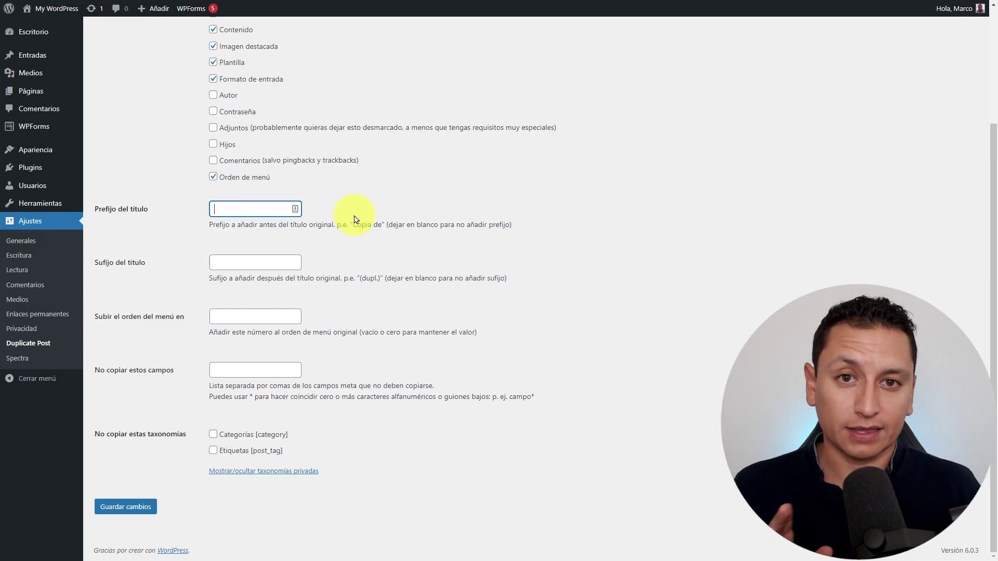
{"action": "left_click", "coordinate": [232, 254]}
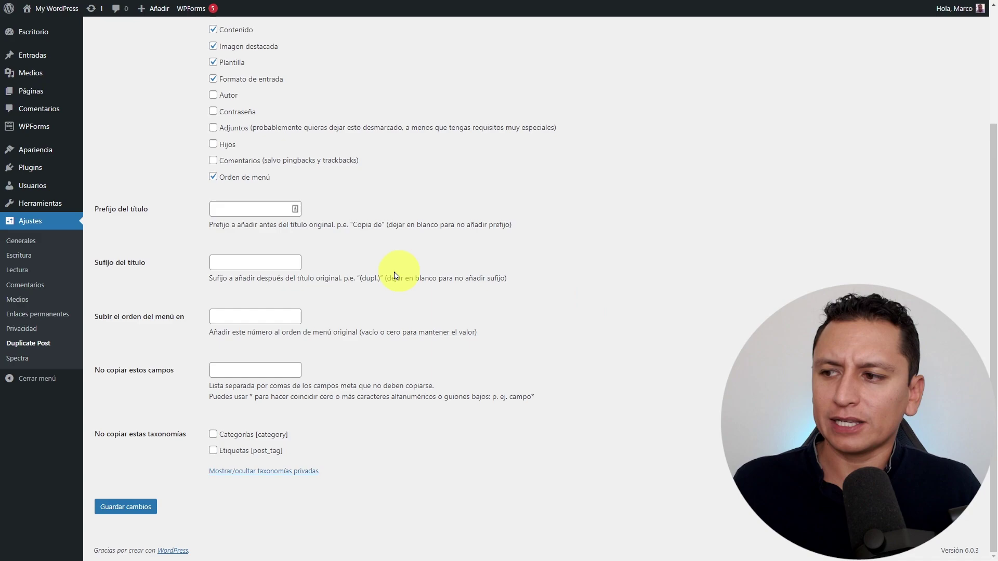
{"action": "left_click", "coordinate": [239, 316]}
{"action": "type", "text": "1"}
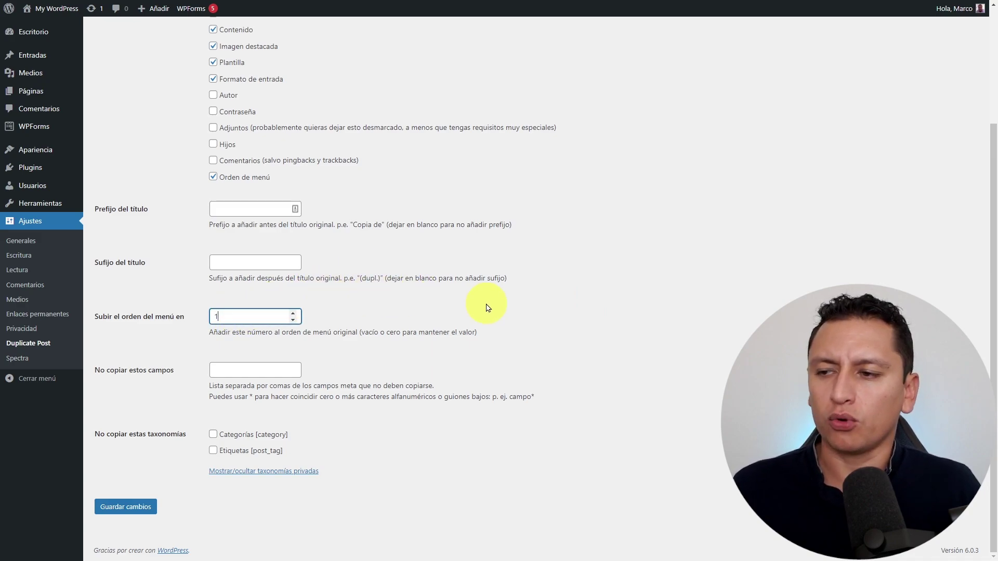
{"action": "left_click_drag", "start_coordinate": [244, 316], "coordinate": [192, 323]}
{"action": "key", "text": "BackSpace"}
{"action": "left_click", "coordinate": [479, 310]}
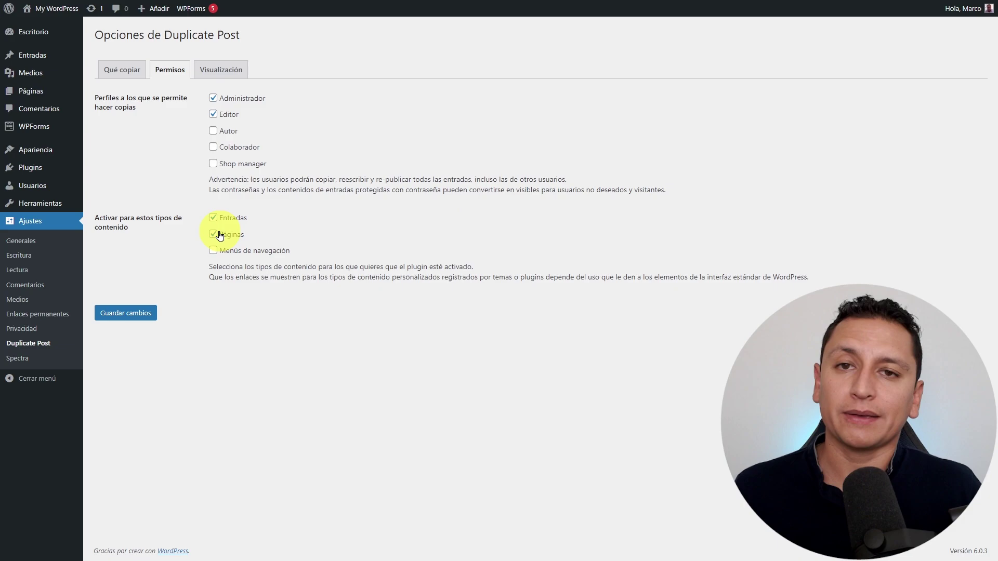
- Check the content types allowed for copying and the duplication links offered for the About page and the Hola WordPress post
{"action": "left_click", "coordinate": [213, 217]}
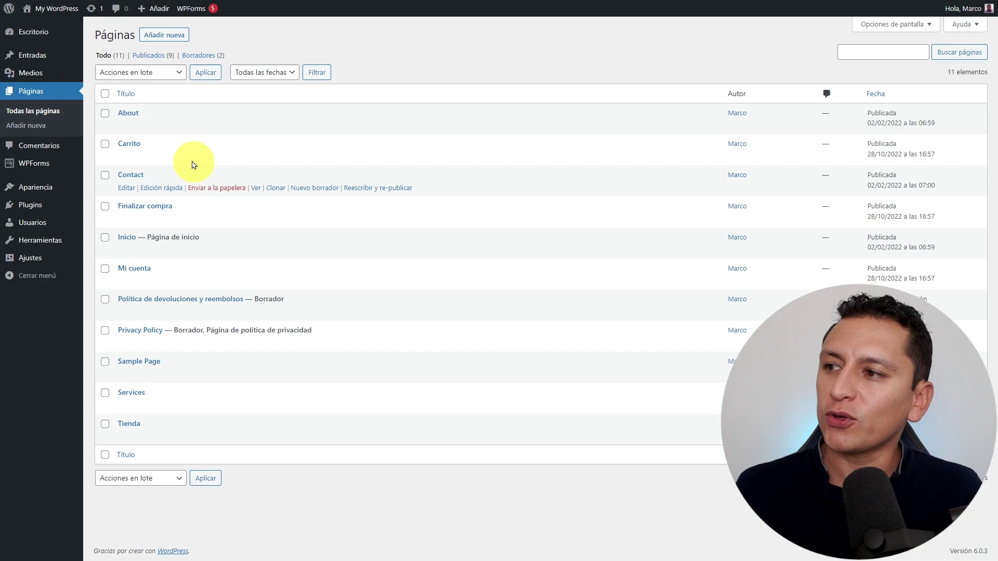
{"action": "mouse_move", "coordinate": [167, 125]}
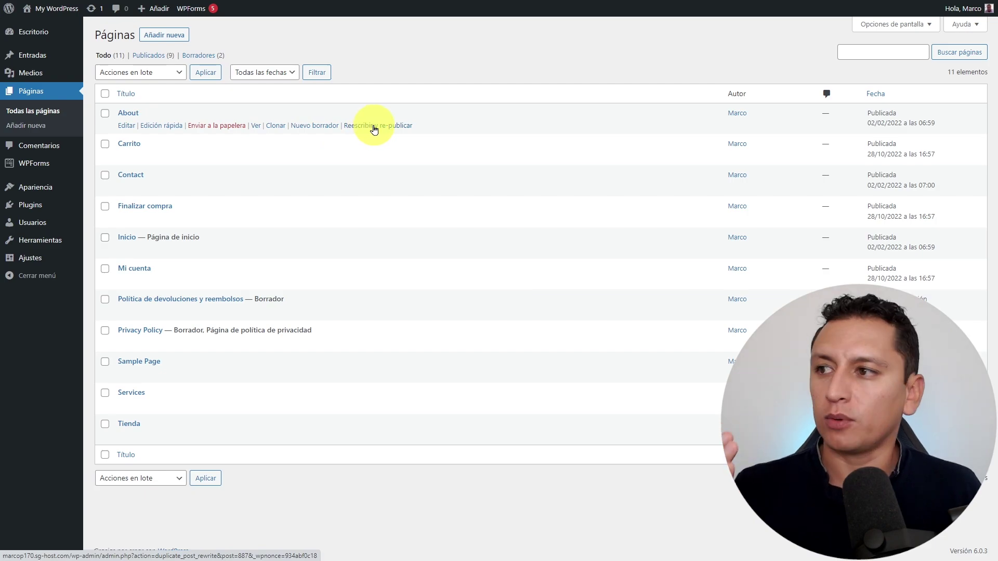
{"action": "left_click", "coordinate": [66, 57]}
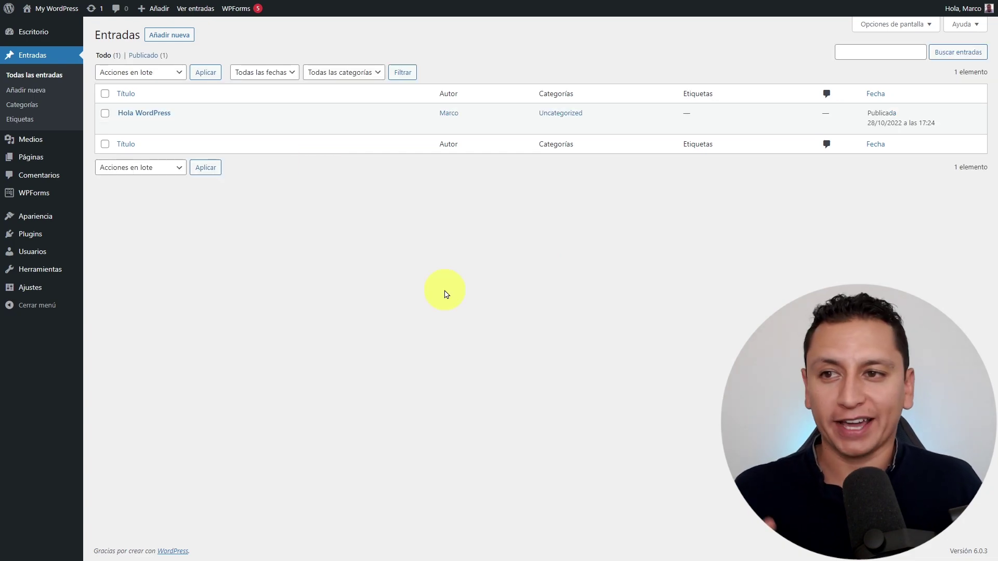
{"action": "mouse_move", "coordinate": [265, 120]}
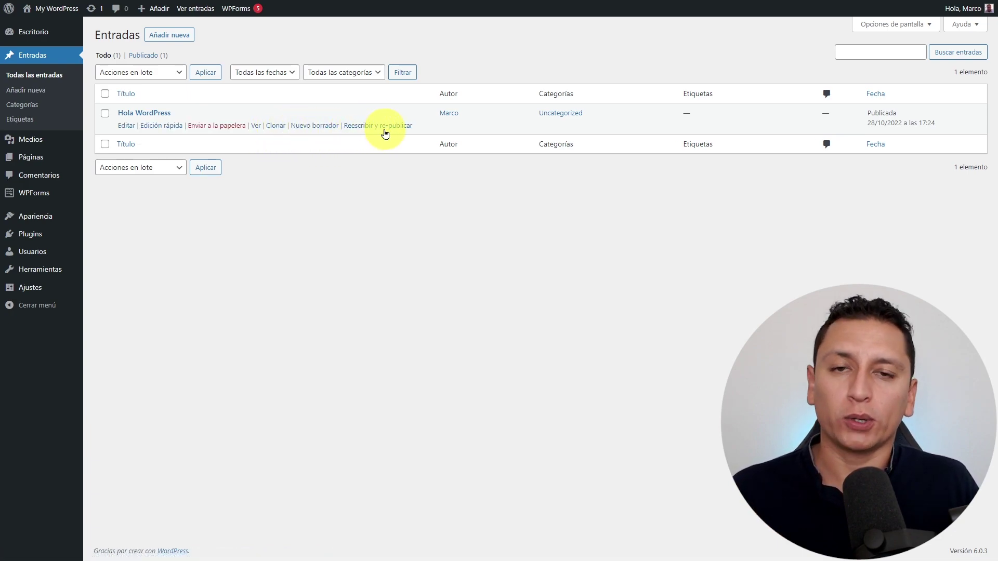
- Disable the Nuevo borrador and Reescribir y re-publicar links in the Duplicate Post display settings, and save the changes
{"action": "mouse_move", "coordinate": [56, 288]}
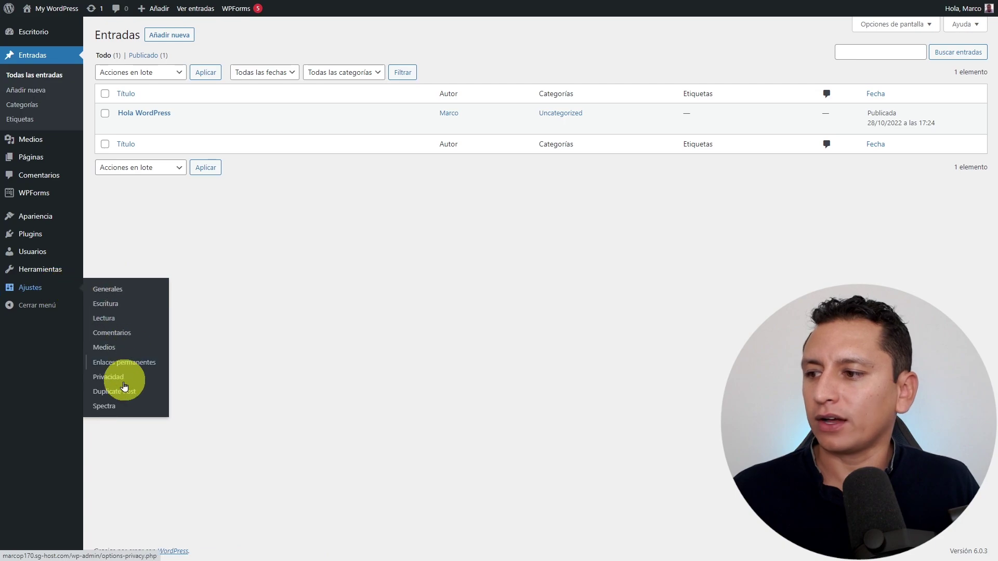
{"action": "left_click", "coordinate": [124, 391]}
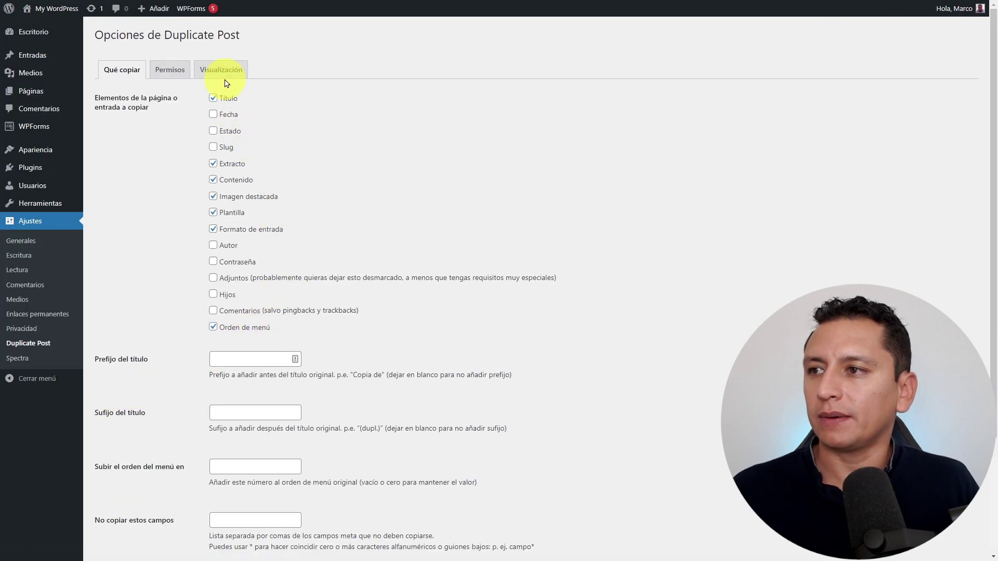
{"action": "left_click", "coordinate": [227, 72]}
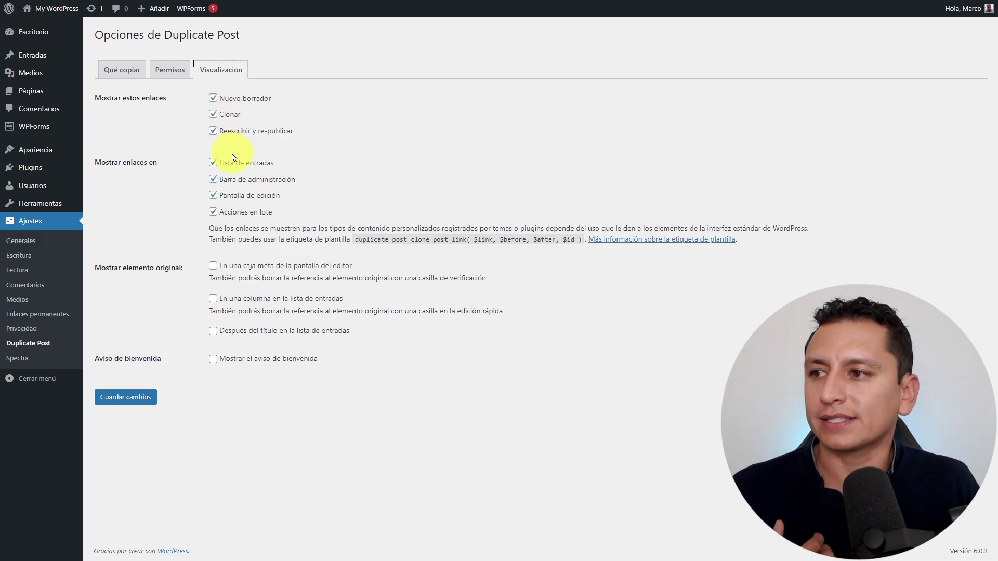
{"action": "left_click", "coordinate": [212, 99]}
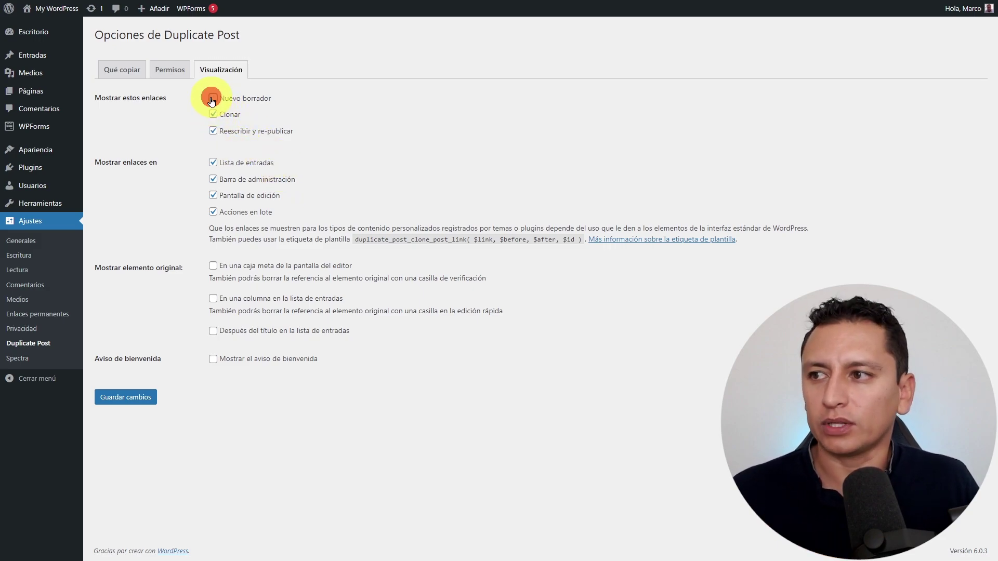
{"action": "left_click", "coordinate": [213, 130]}
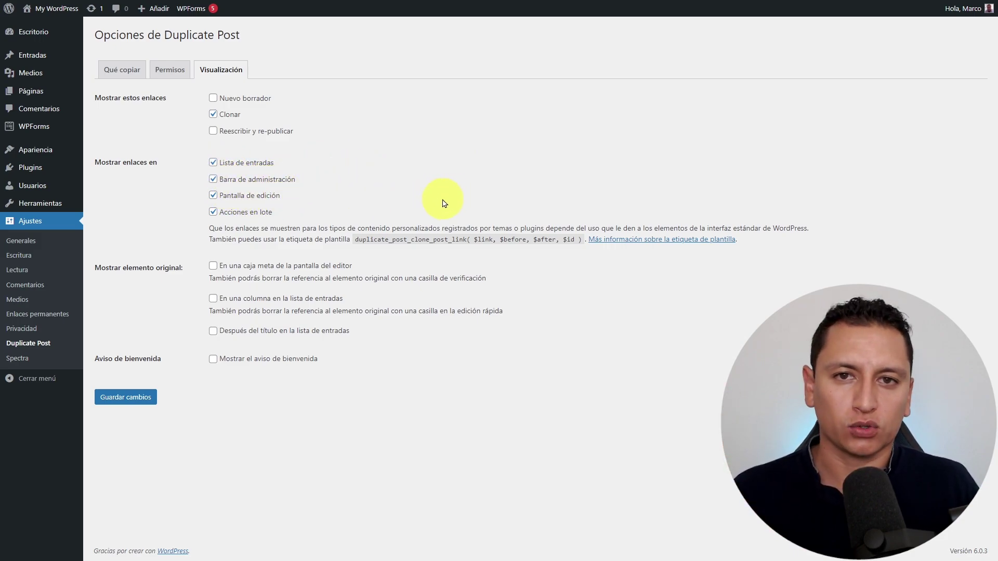
{"action": "left_click", "coordinate": [125, 397]}
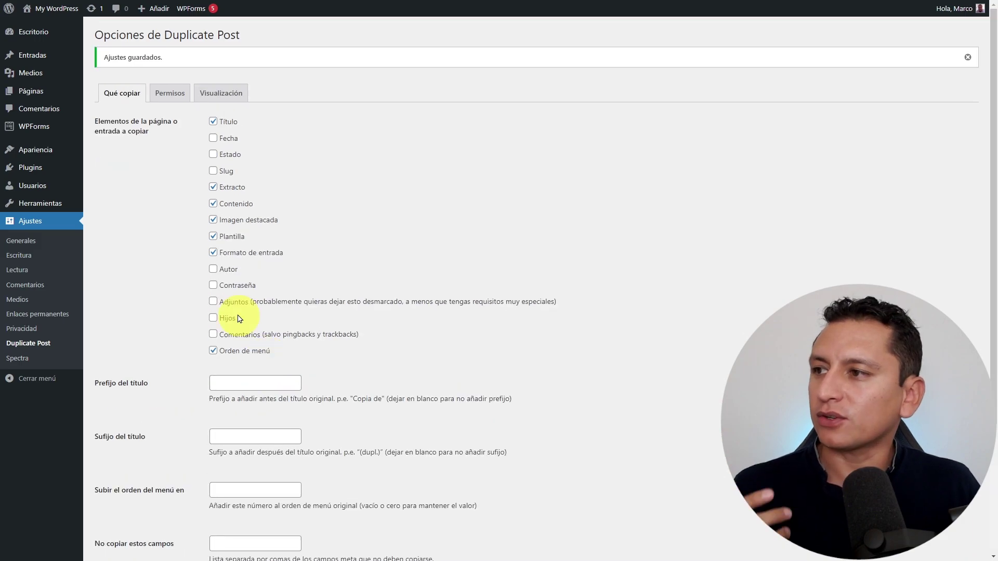
- Clone the About page from the list of pages
{"action": "left_click", "coordinate": [36, 91]}
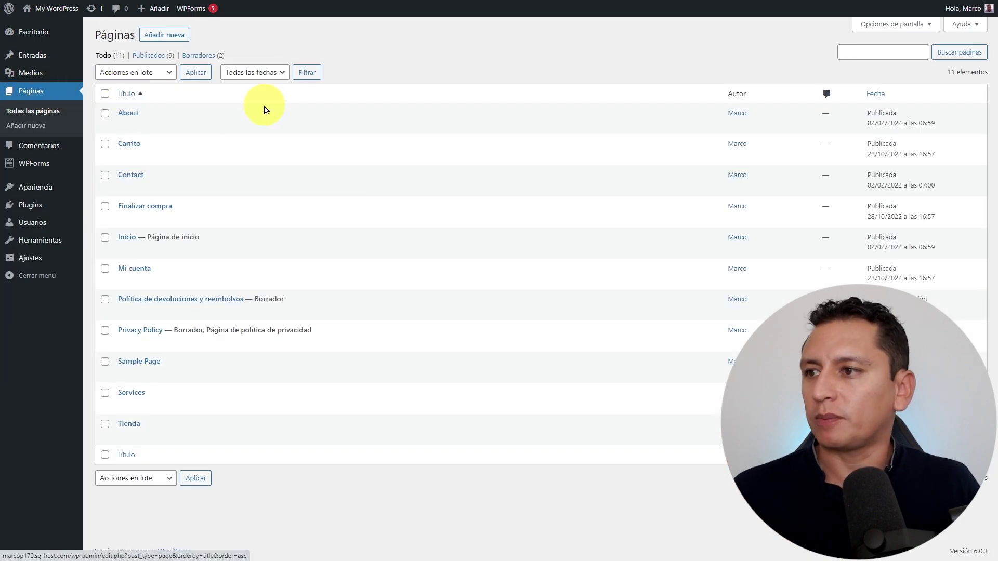
{"action": "mouse_move", "coordinate": [277, 128]}
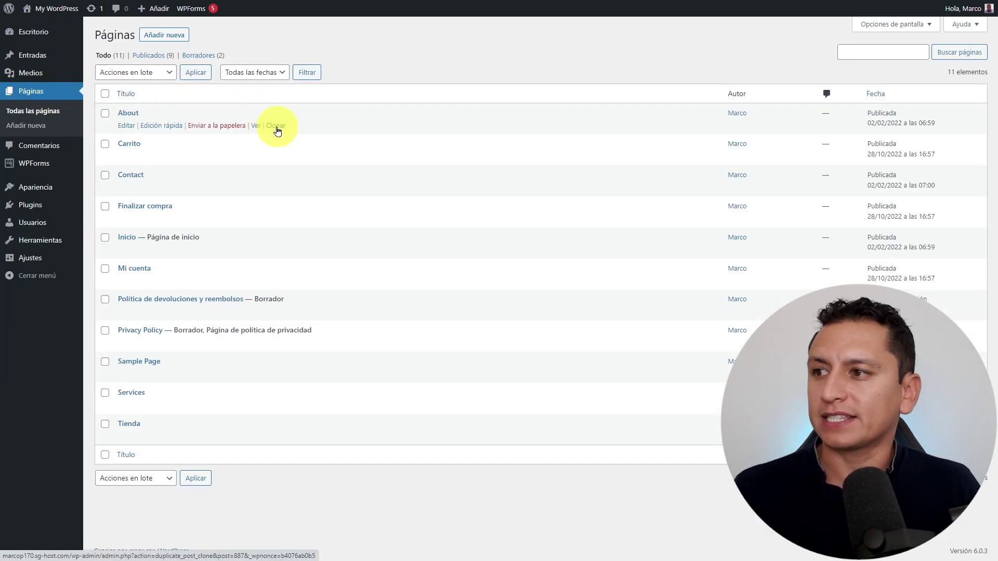
{"action": "left_click", "coordinate": [276, 126]}
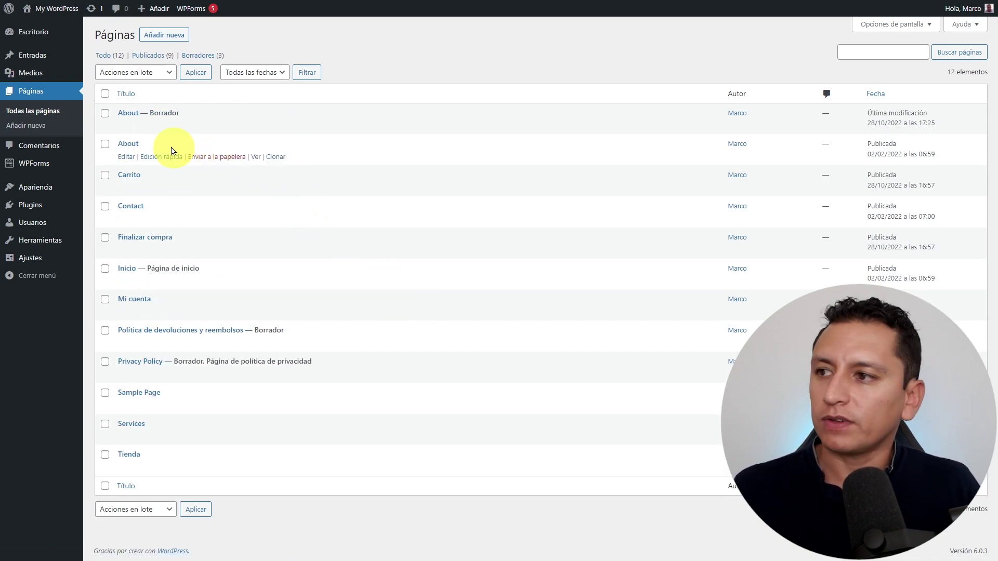
{"action": "mouse_move", "coordinate": [141, 111]}
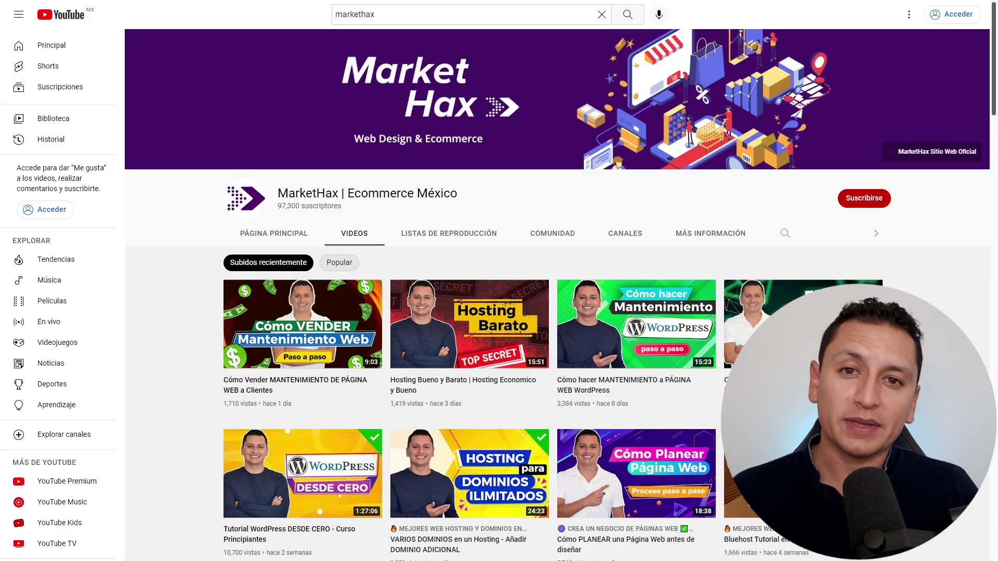
{"action": "scroll", "coordinate": [556, 291], "scroll_direction": "down", "scroll_amount": 3}
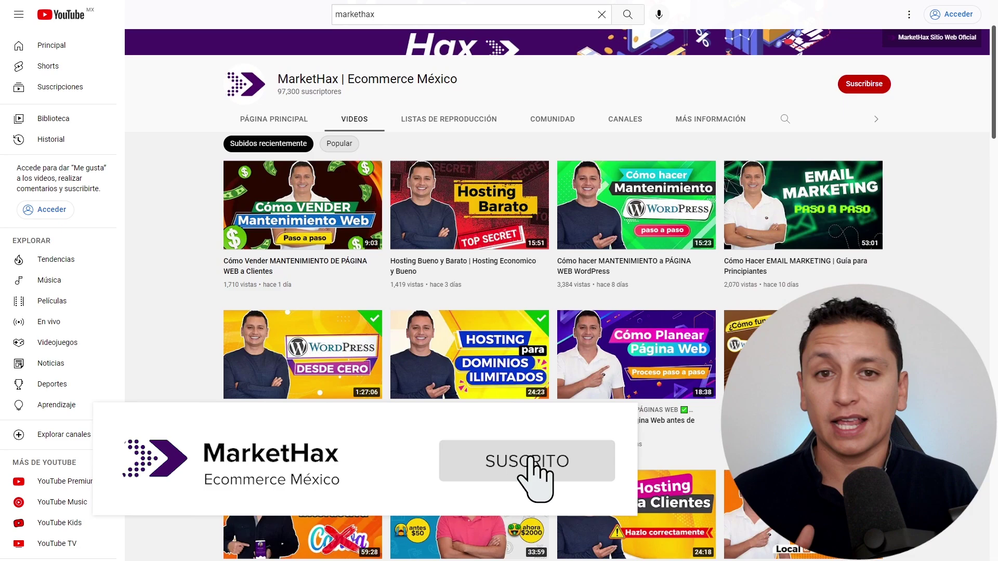
{"action": "scroll", "coordinate": [556, 291], "scroll_direction": "down", "scroll_amount": 2}
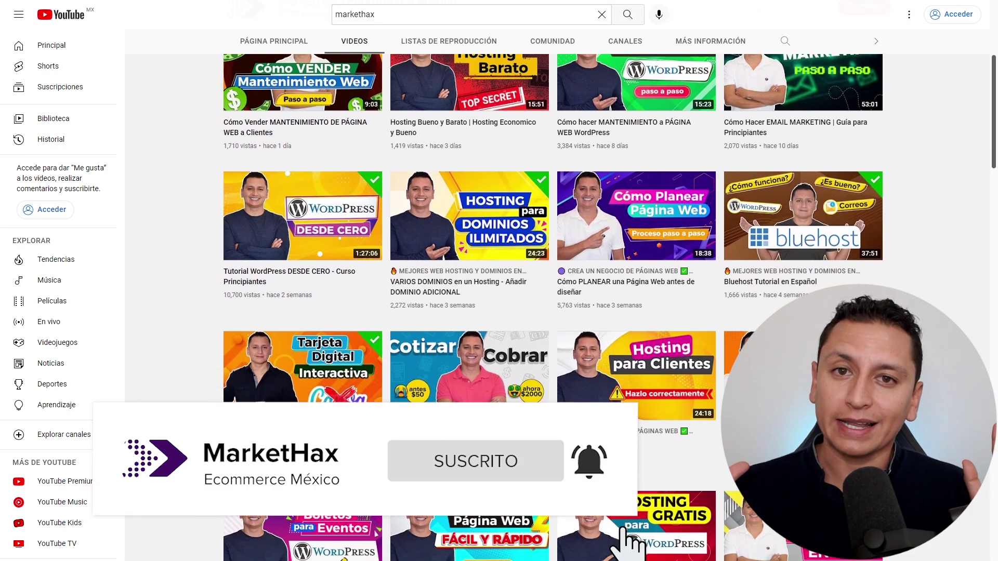
{"action": "scroll", "coordinate": [556, 291], "scroll_direction": "down", "scroll_amount": 2}
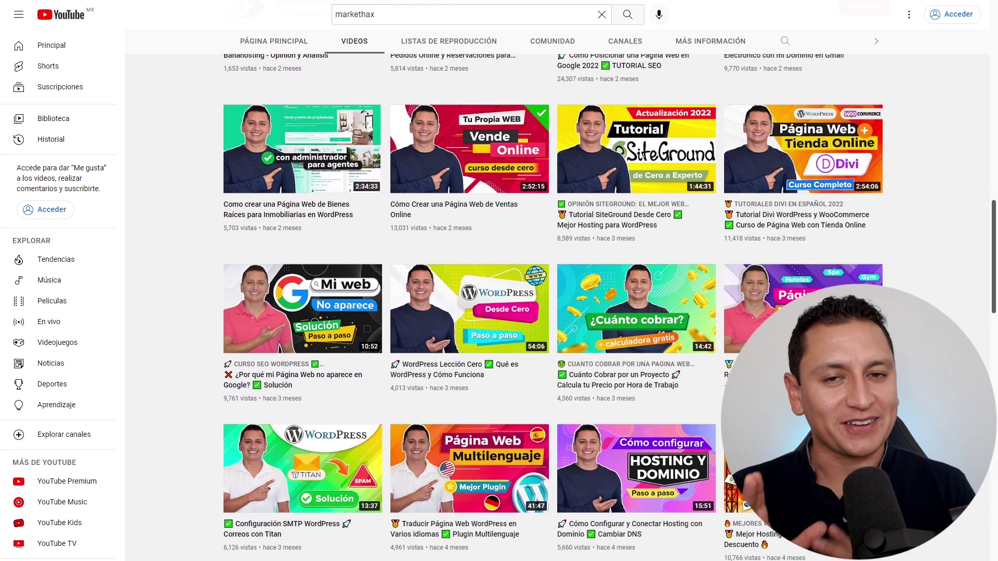
{"action": "scroll", "coordinate": [647, 492], "scroll_direction": "down", "scroll_amount": 3}
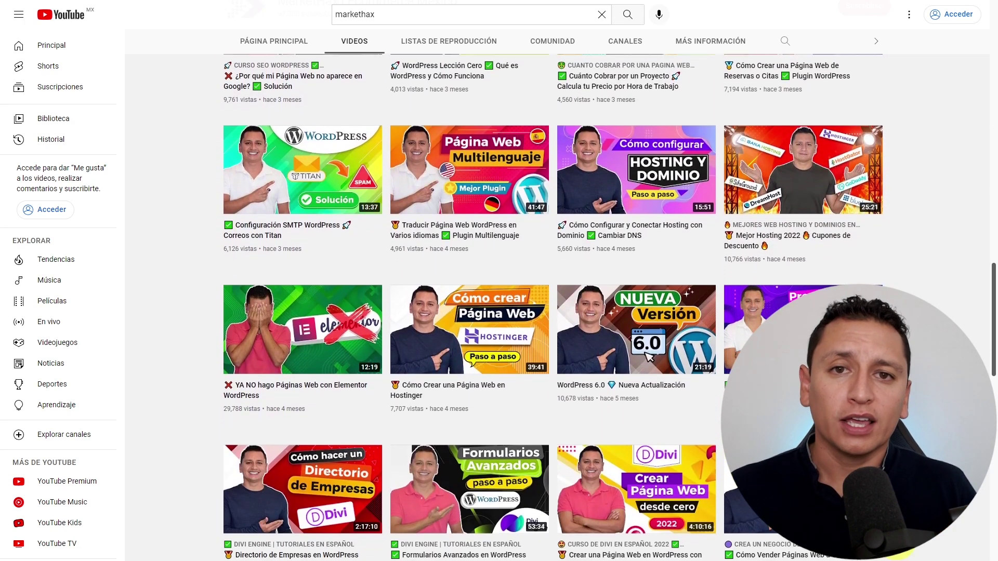
{"action": "scroll", "coordinate": [554, 312], "scroll_direction": "down", "scroll_amount": 2}
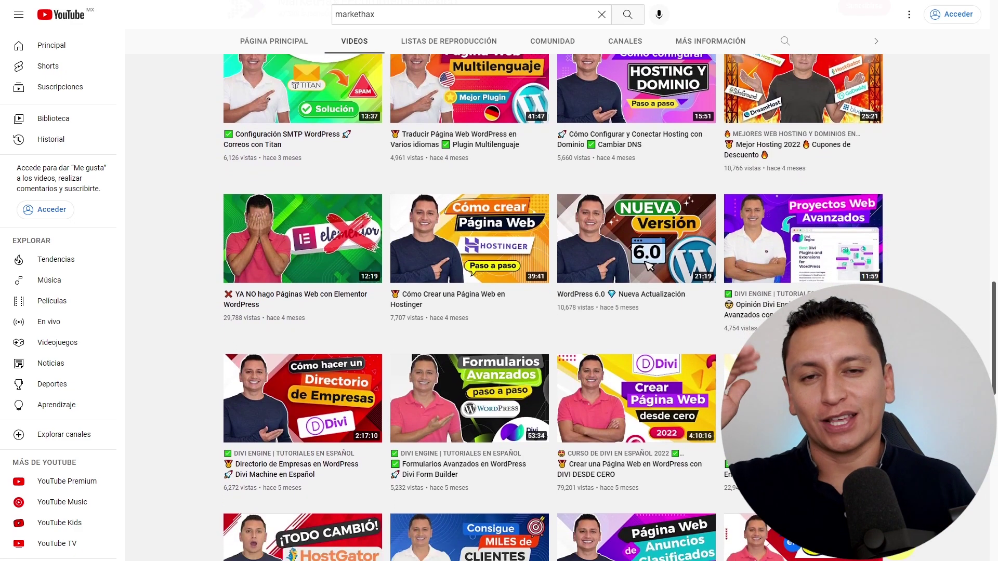